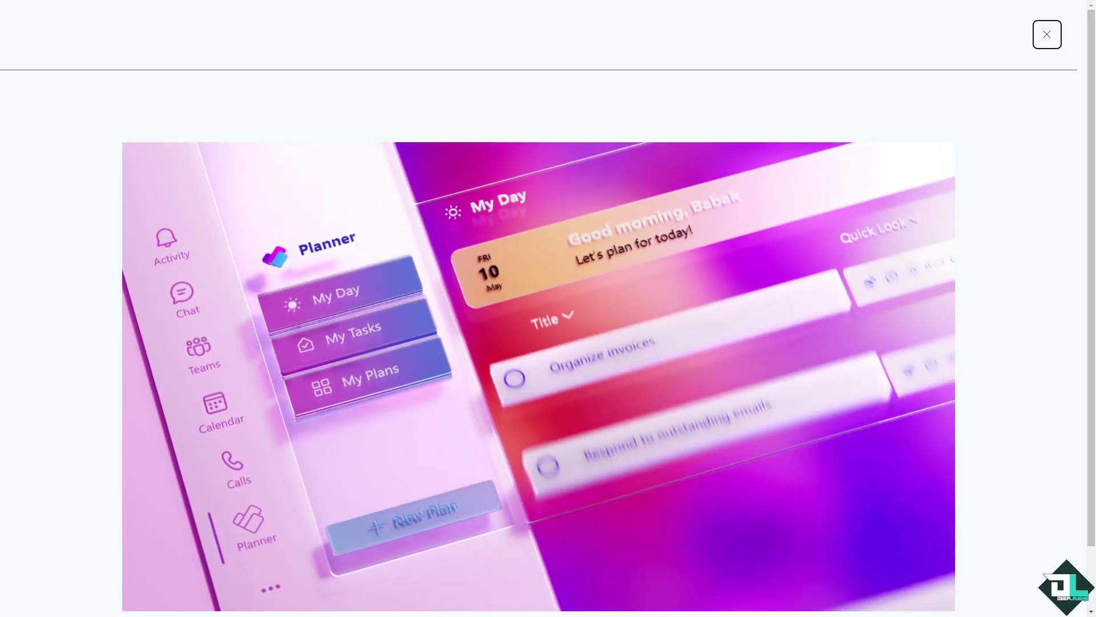
Dismiss the promotional video so the Planner My Day page shows
{"action": "key", "text": "Escape"}
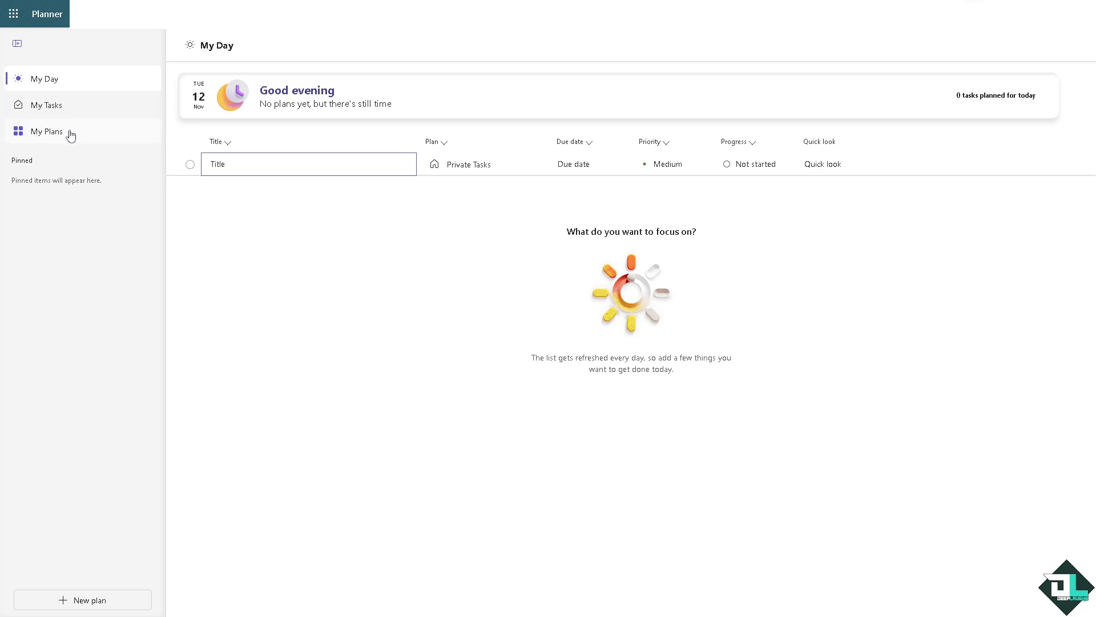
Open the 'How to Add Bucket in Microsoft Planner' plan from My Plans
{"action": "left_click", "coordinate": [48, 140]}
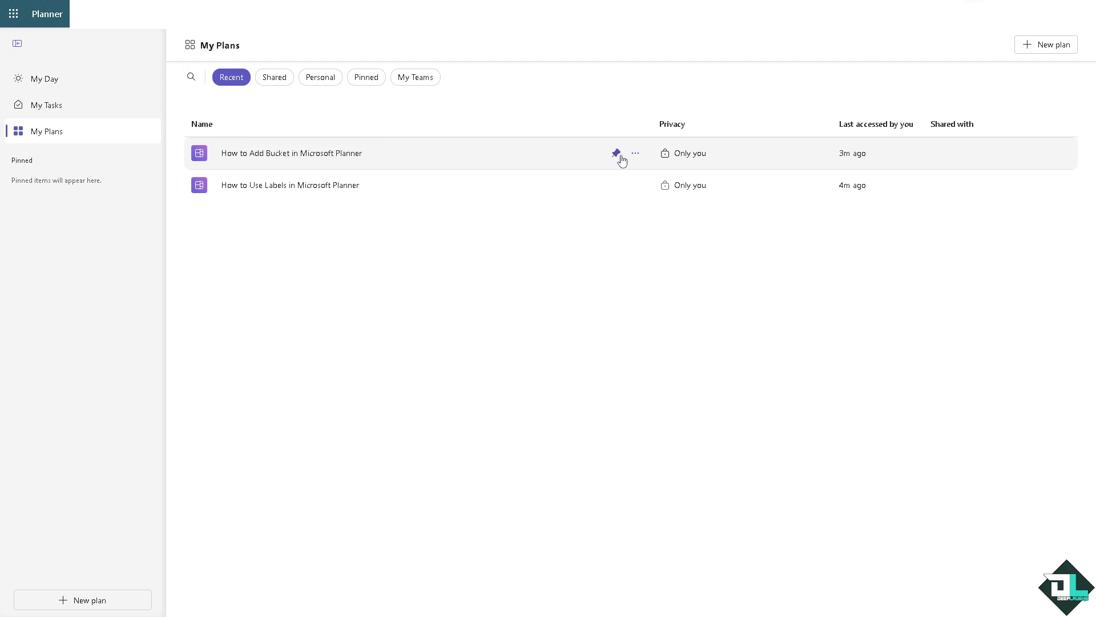
{"action": "left_click", "coordinate": [635, 155]}
{"action": "left_click", "coordinate": [654, 173]}
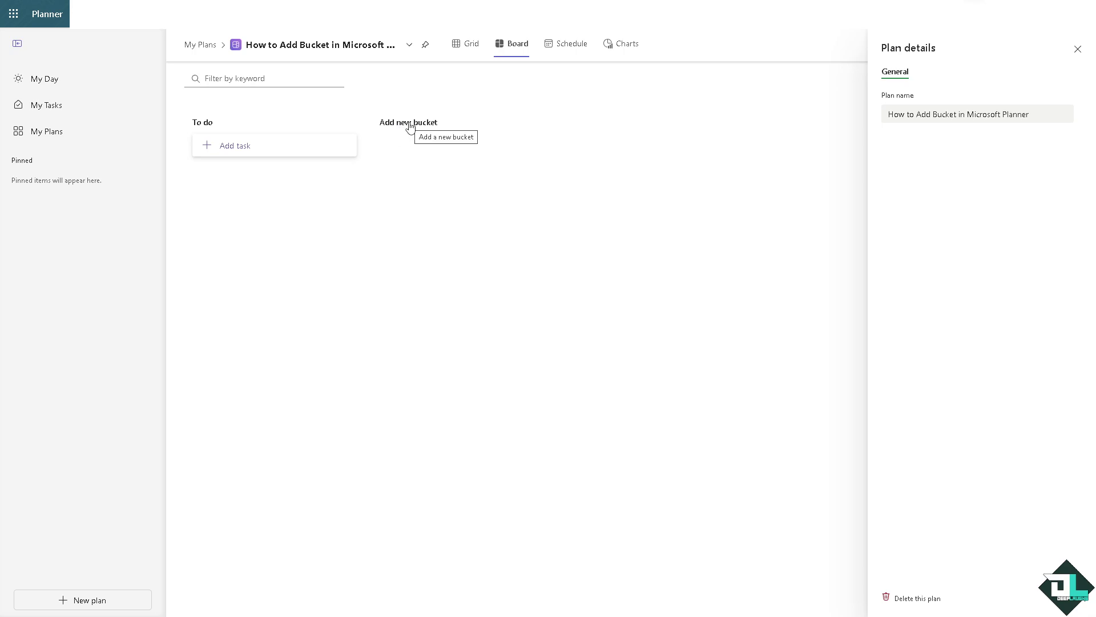
Add a bucket named 'How to Add Bucket in Microsoft Planner' using the pasted plan title
{"action": "left_click", "coordinate": [410, 127]}
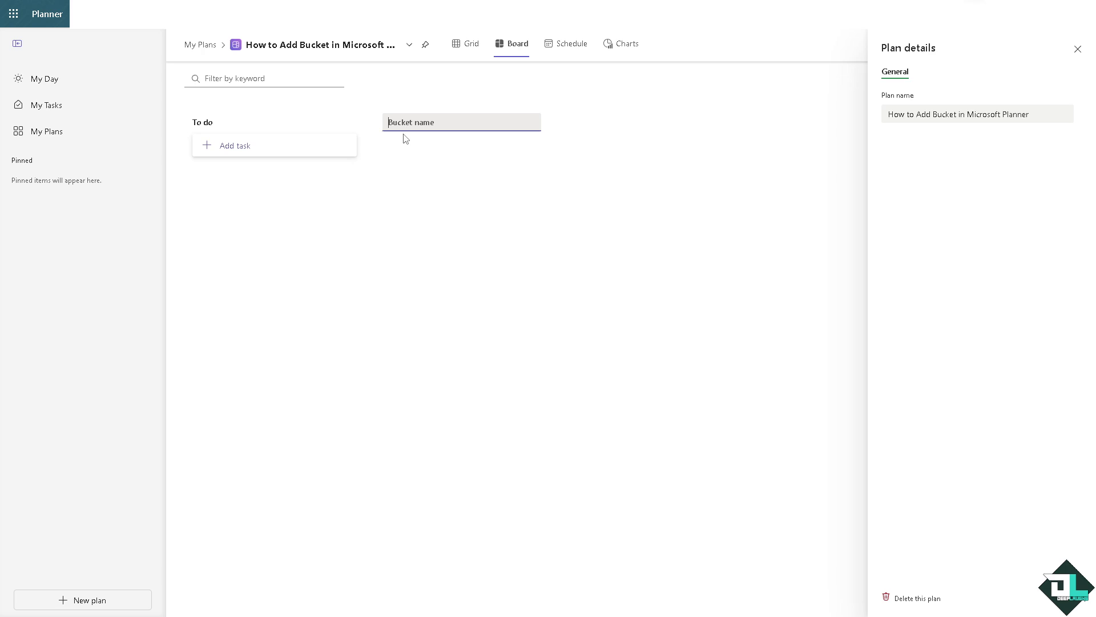
{"action": "type", "text": "How to Add Bucket in Microsoft Planner"}
{"action": "key", "text": "Return"}
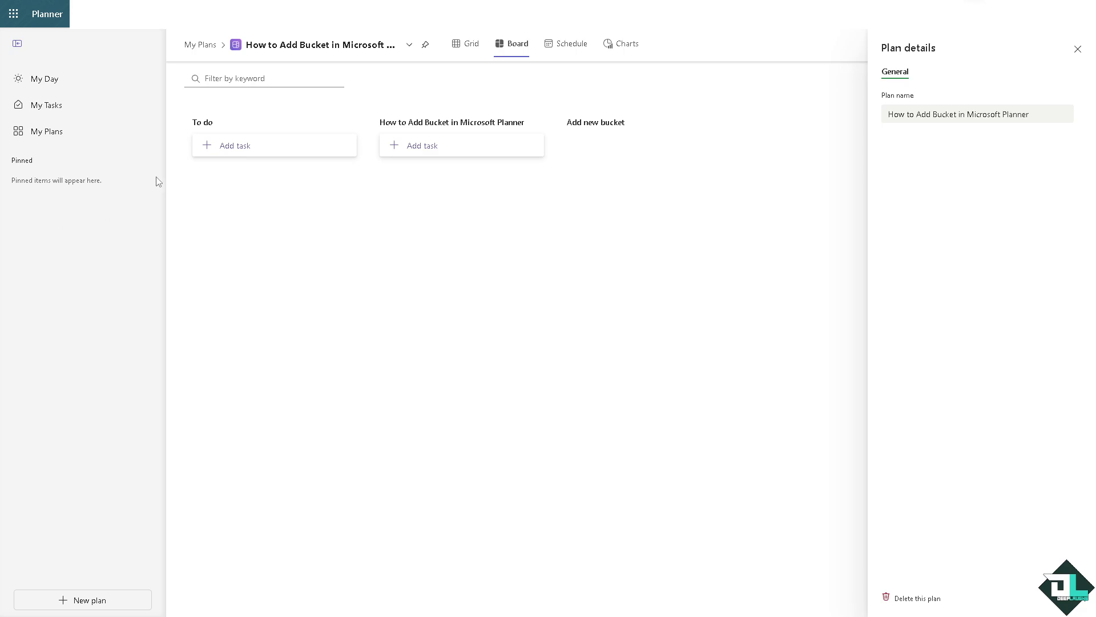
Draft a task 'How to Add Bucket in Microsoft Planner' in the new bucket, leaving no due date
{"action": "left_click", "coordinate": [419, 150]}
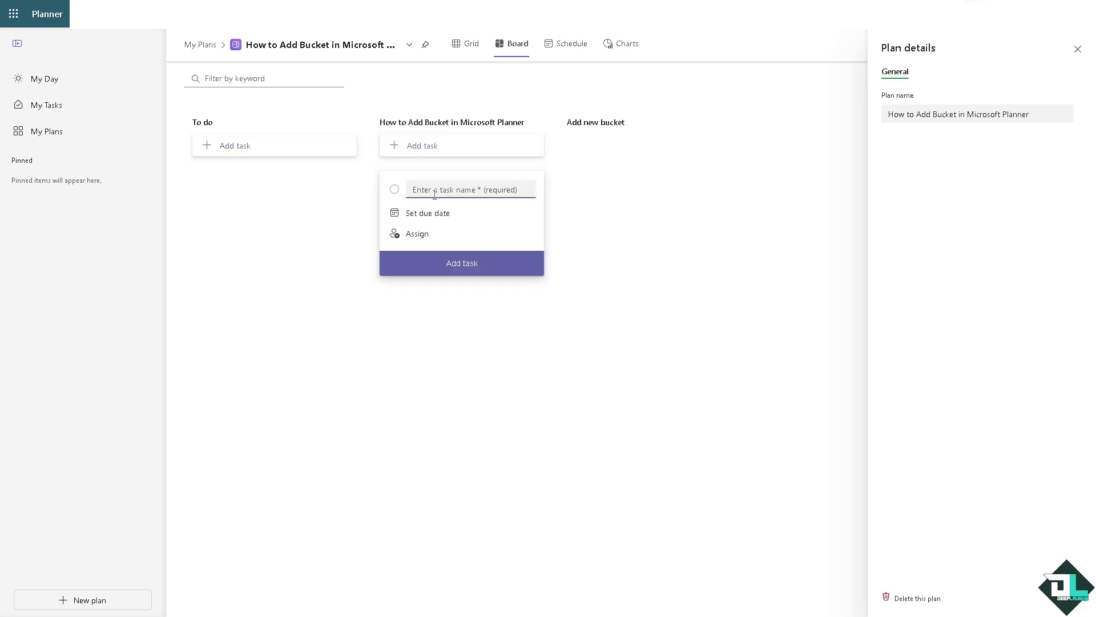
{"action": "type", "text": "How to Add Bucket in Microsoft Planner"}
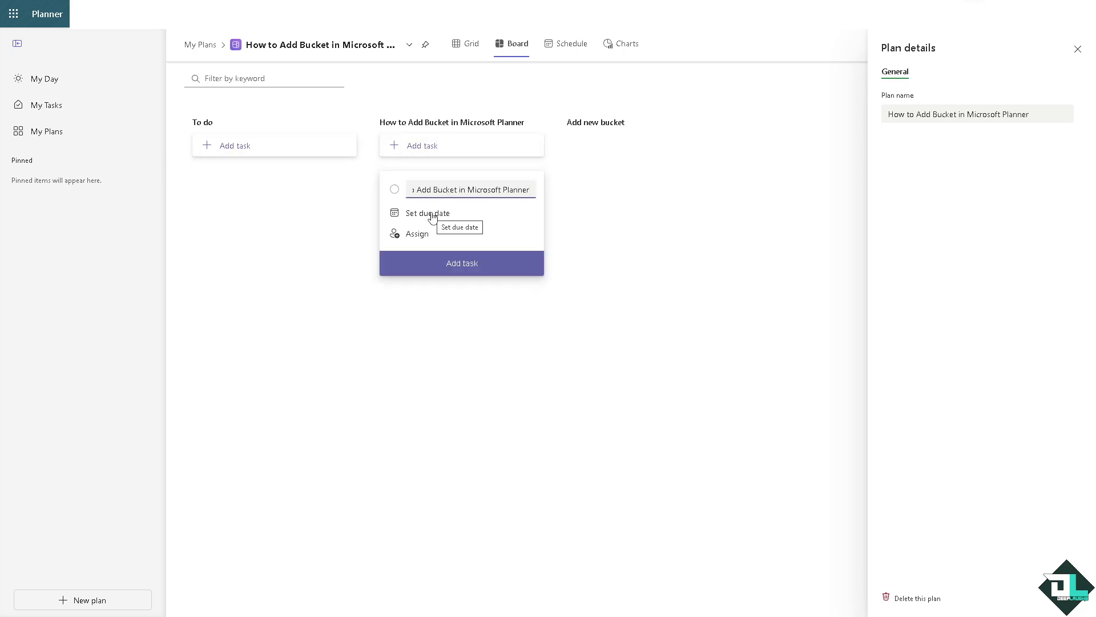
{"action": "left_click", "coordinate": [432, 217]}
{"action": "left_click", "coordinate": [523, 215]}
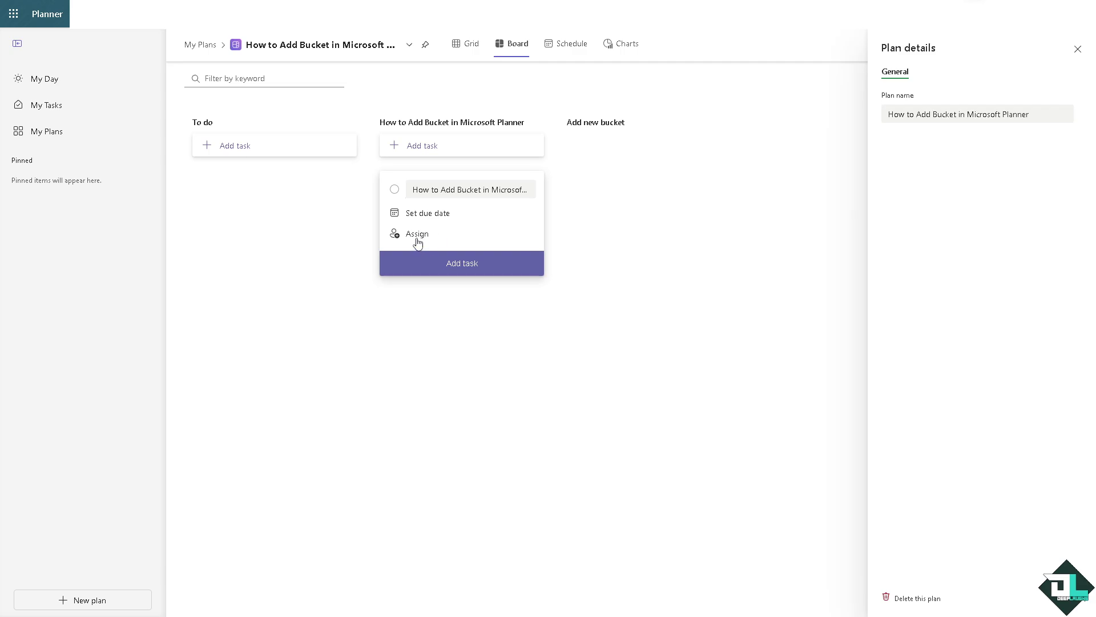
{"action": "left_click", "coordinate": [424, 216]}
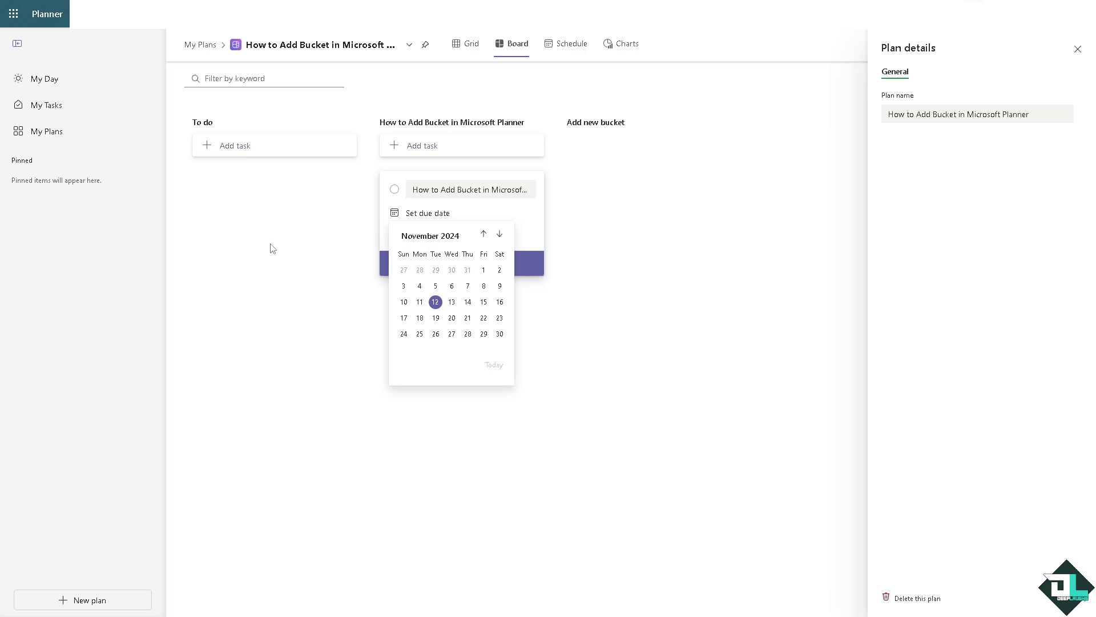
{"action": "left_click", "coordinate": [315, 226]}
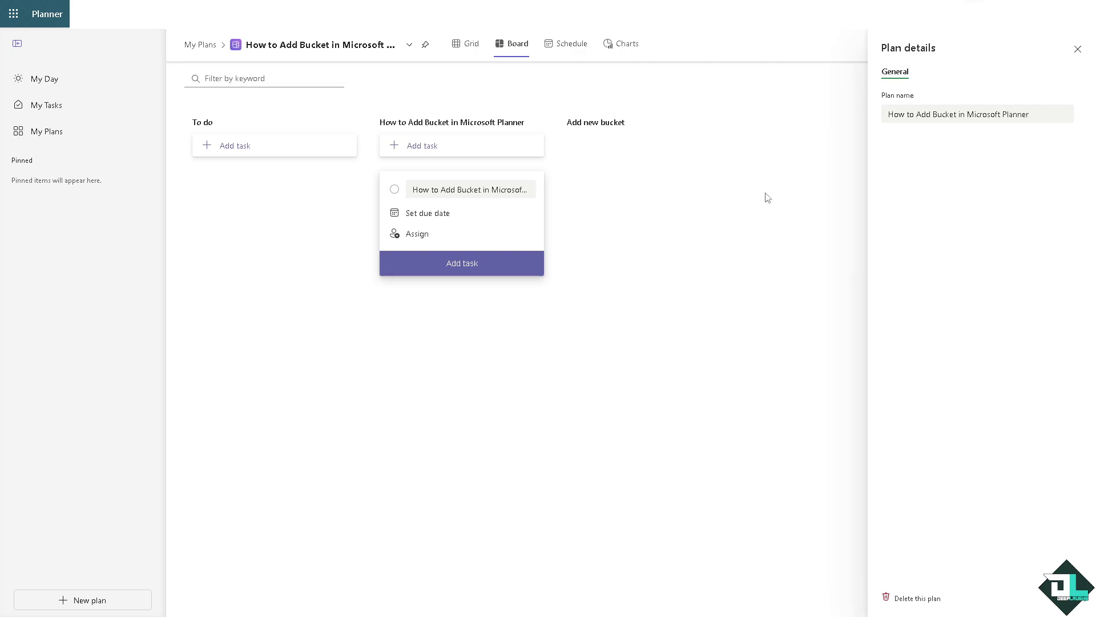
Add two more buckets named 'Deep' and 'Laughs' after the plan-title bucket
{"action": "left_click", "coordinate": [599, 125]}
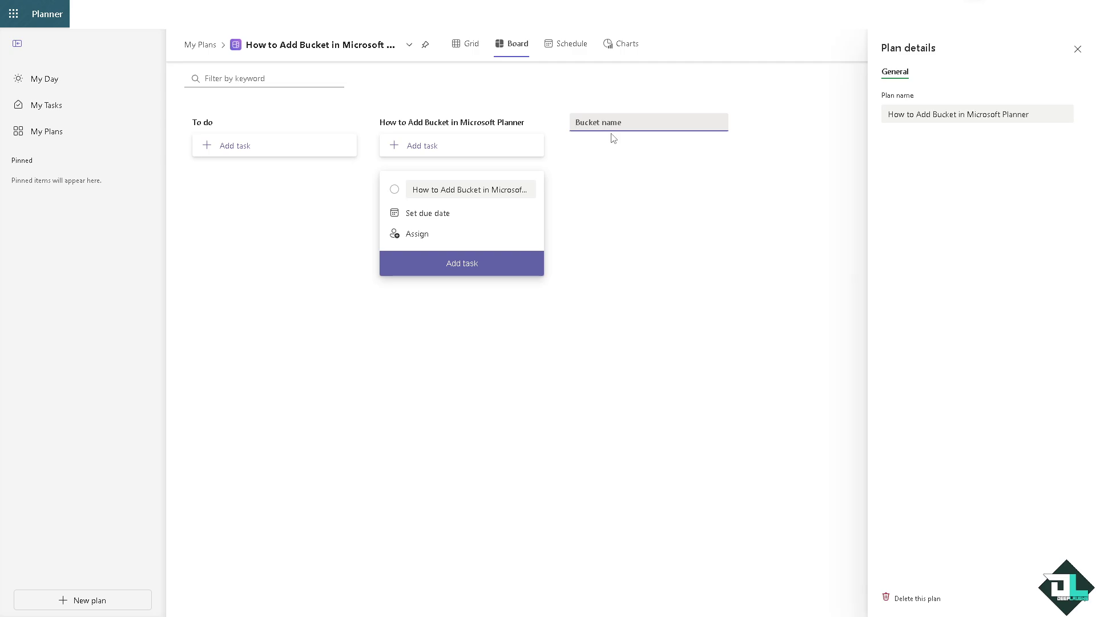
{"action": "left_click", "coordinate": [658, 190]}
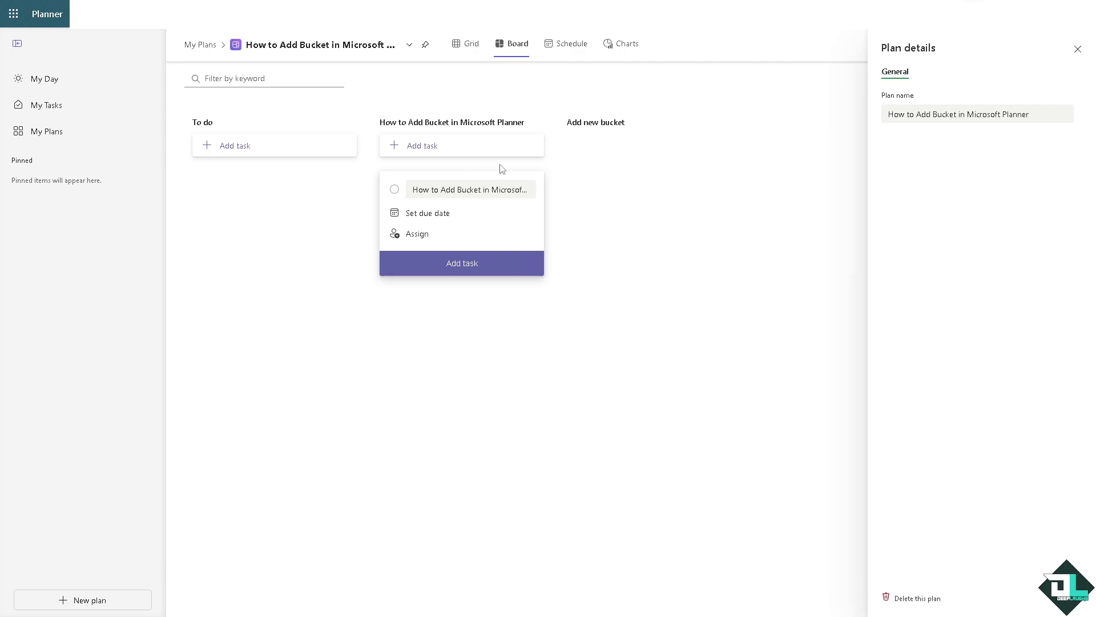
{"action": "left_click", "coordinate": [590, 127]}
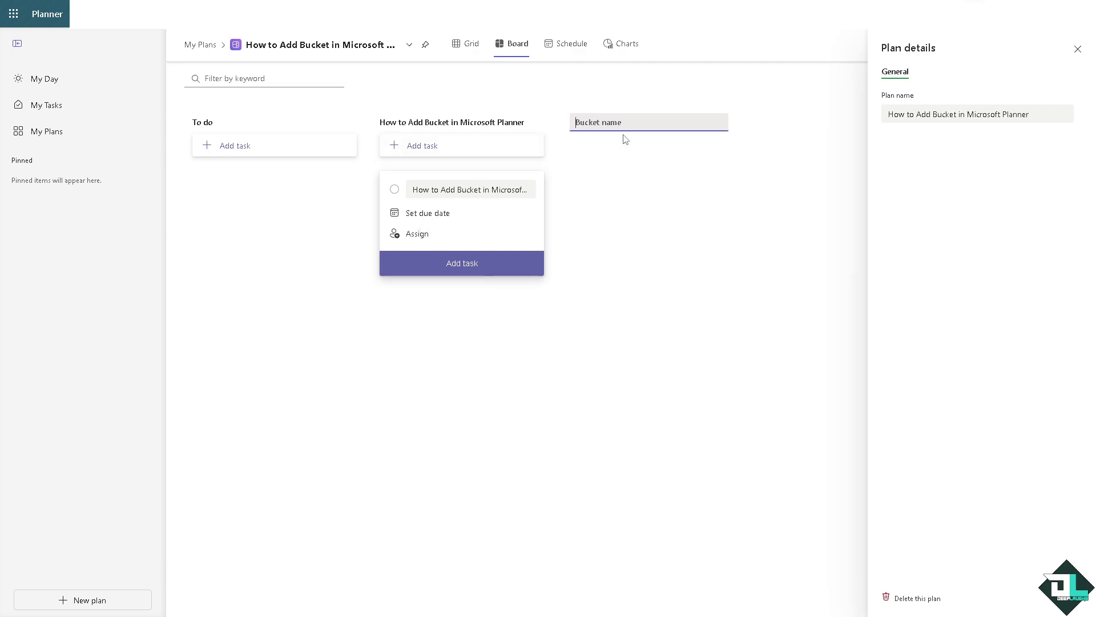
{"action": "type", "text": "Deep"}
{"action": "key", "text": "Return"}
{"action": "left_click", "coordinate": [787, 122]}
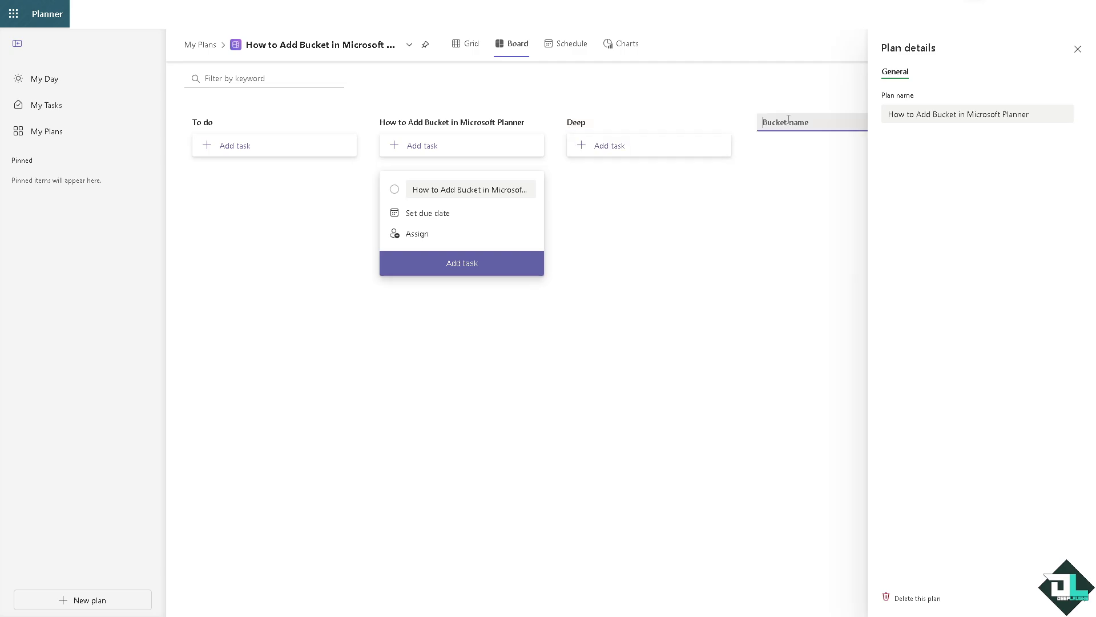
{"action": "type", "text": "Laughs"}
{"action": "key", "text": "Return"}
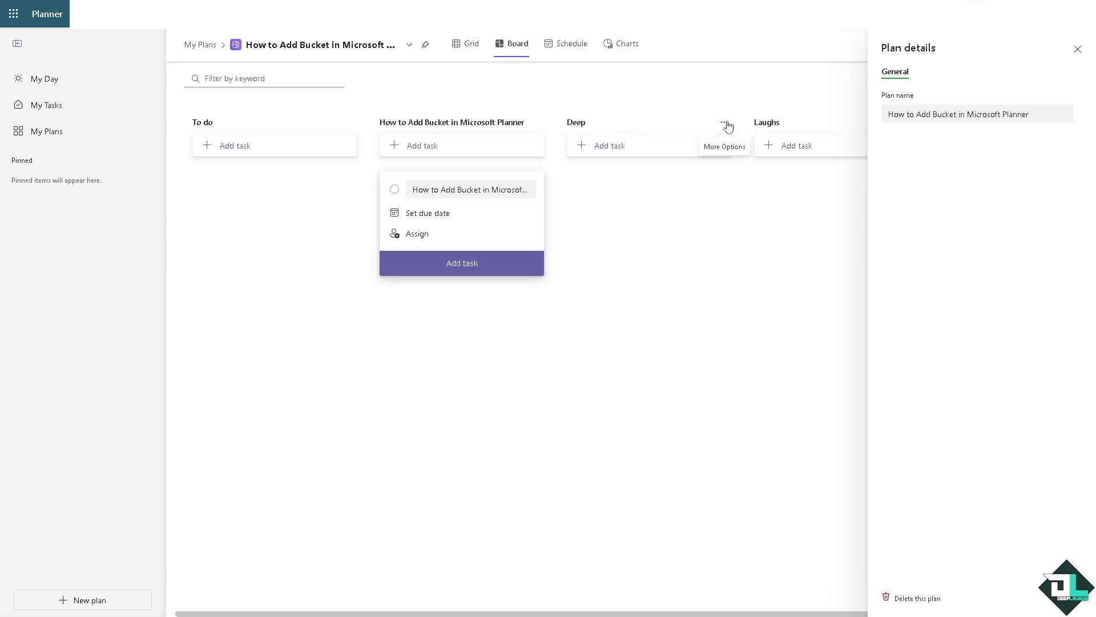
Delete the Deep bucket and confirm the deletion
{"action": "left_click", "coordinate": [725, 123]}
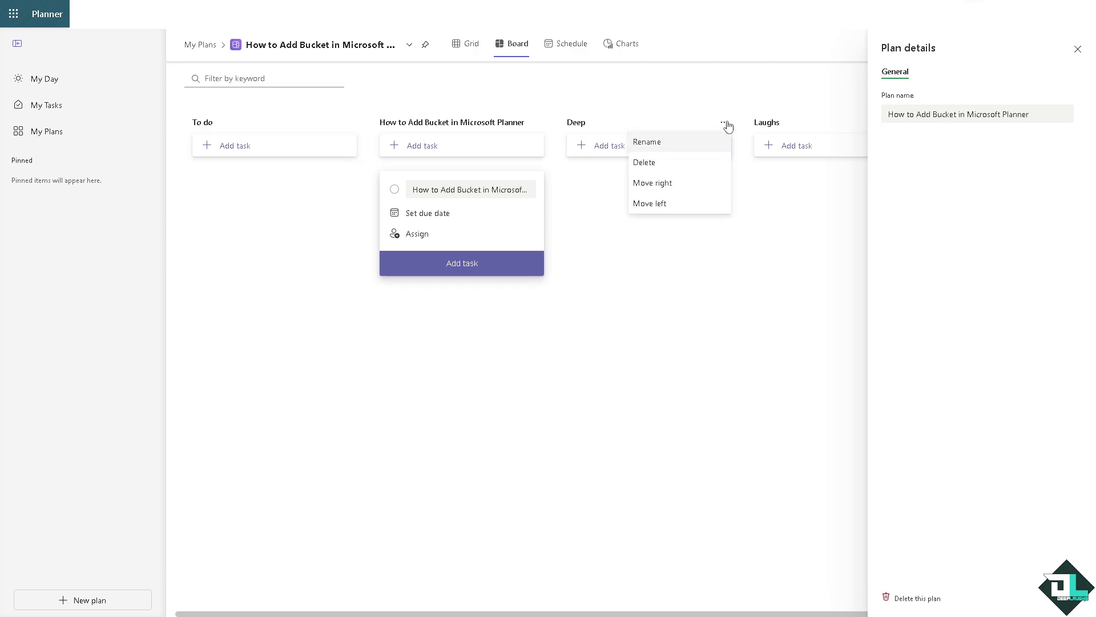
{"action": "left_click", "coordinate": [680, 165]}
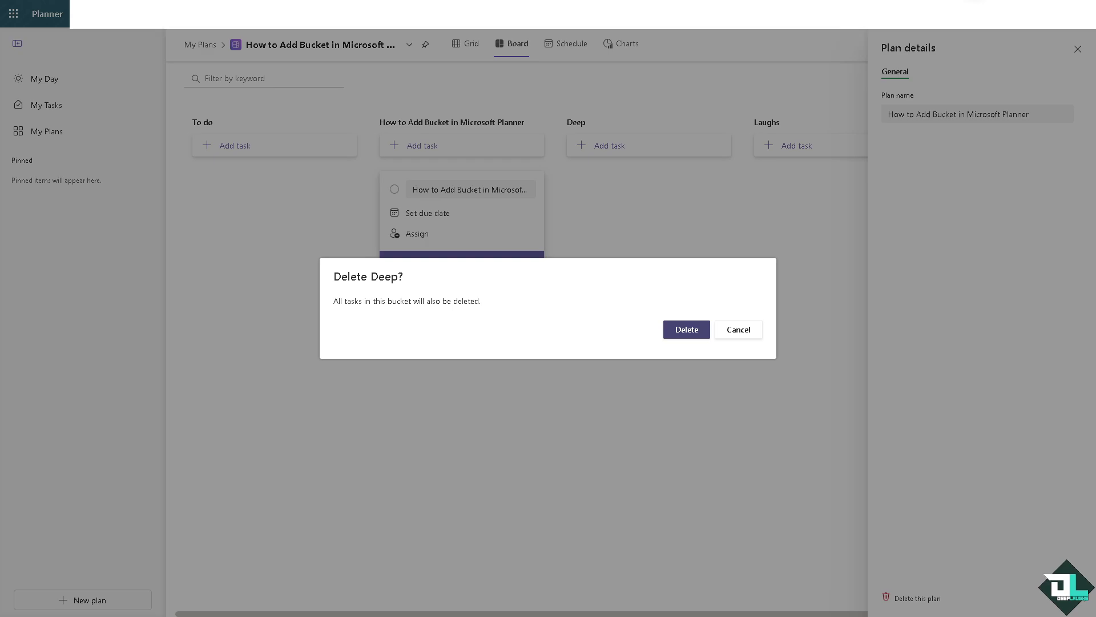
{"action": "left_click", "coordinate": [687, 330]}
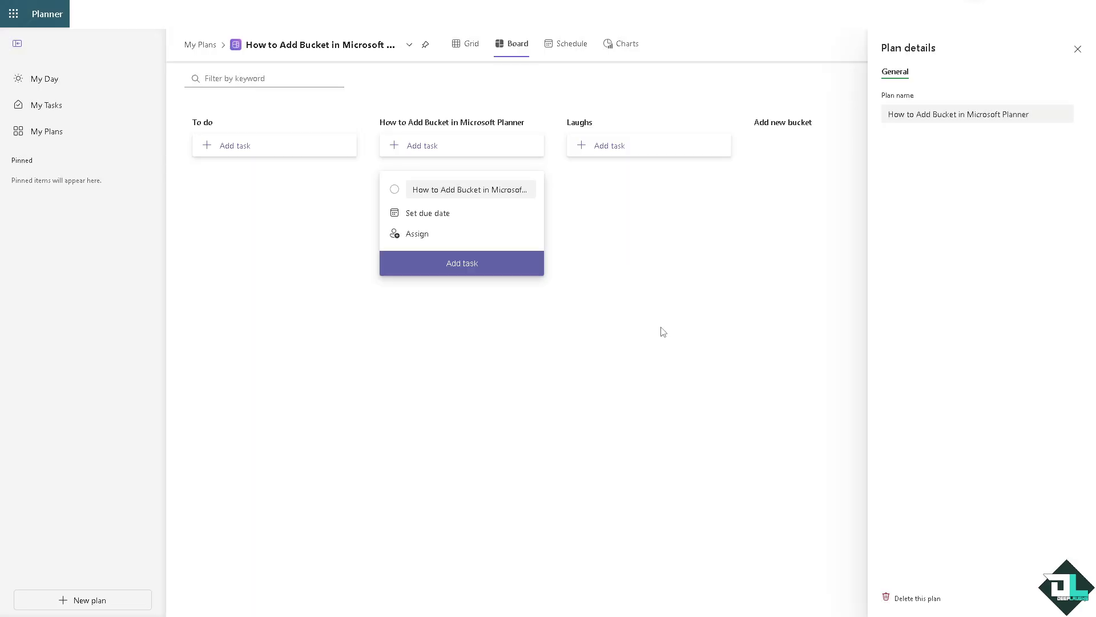
Rearrange the buckets with Move left/right and dragging so the plan-title bucket is second and Laughs last
{"action": "left_click", "coordinate": [726, 127]}
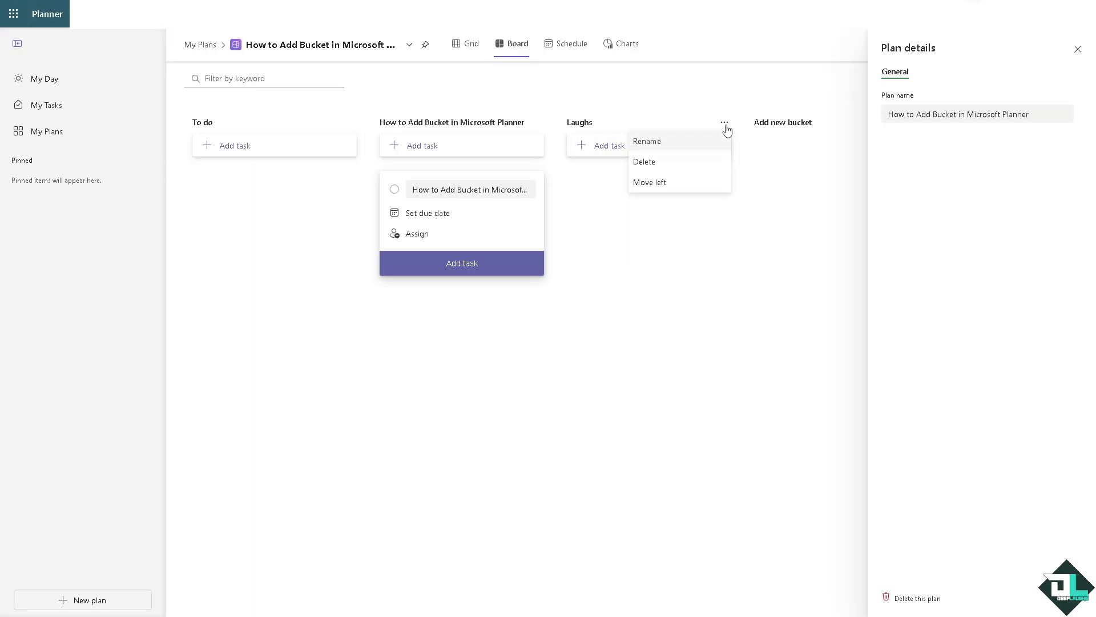
{"action": "left_click", "coordinate": [684, 191]}
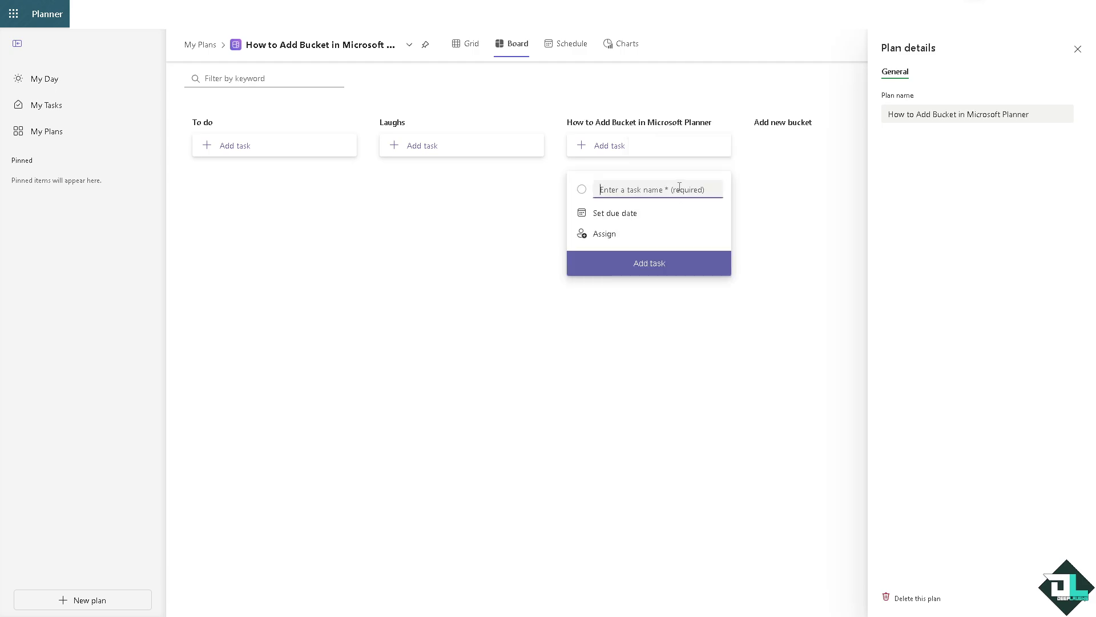
{"action": "left_click_drag", "start_coordinate": [640, 122], "coordinate": [529, 127]}
{"action": "left_click", "coordinate": [641, 191]}
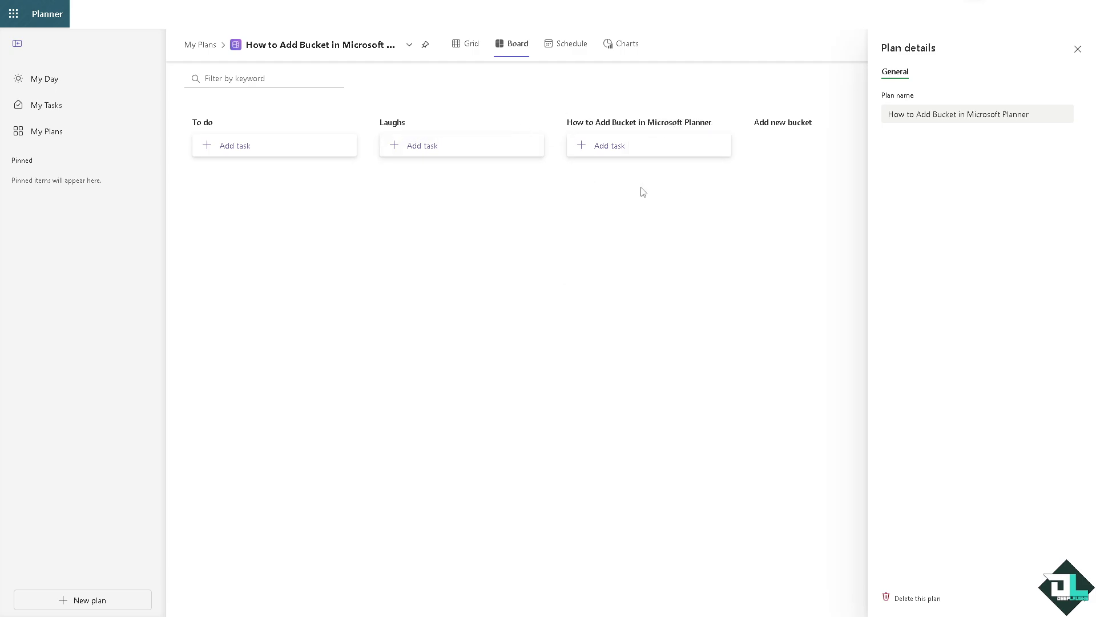
{"action": "mouse_move", "coordinate": [648, 128]}
{"action": "left_mouse_down"}
{"action": "mouse_move", "coordinate": [423, 122]}
{"action": "mouse_move", "coordinate": [486, 140]}
{"action": "mouse_move", "coordinate": [661, 125]}
{"action": "left_mouse_up"}
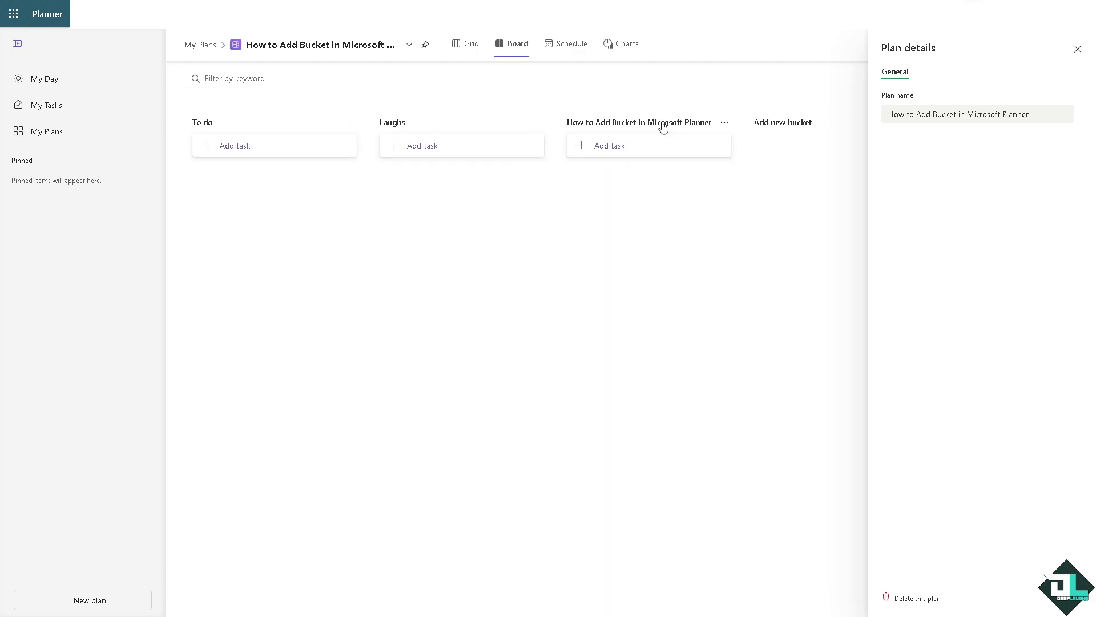
{"action": "left_click", "coordinate": [537, 123]}
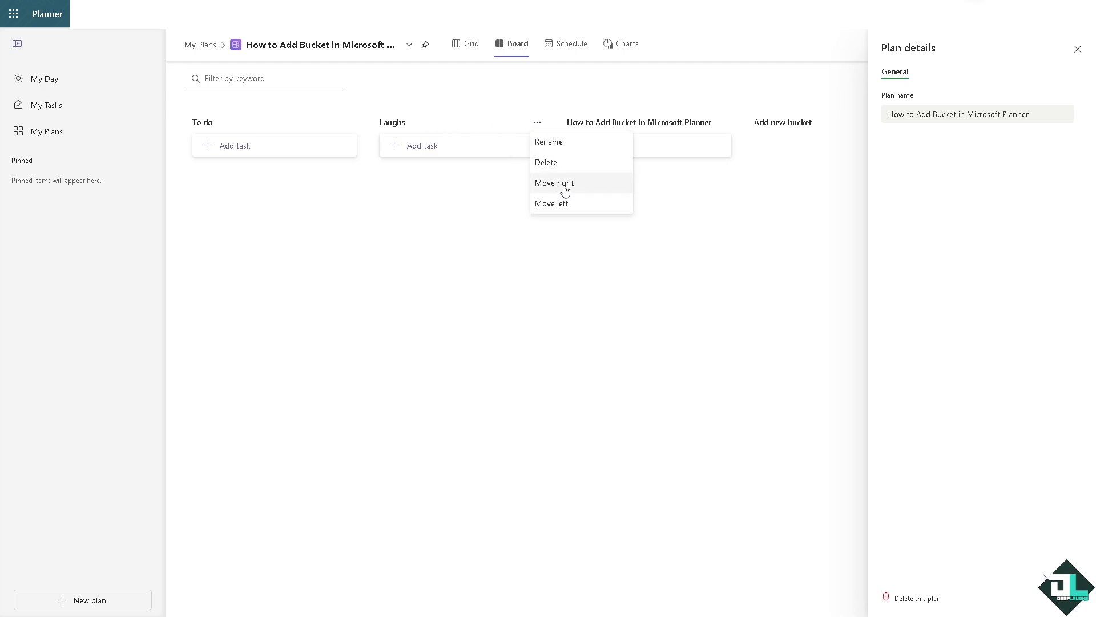
{"action": "left_click", "coordinate": [562, 188]}
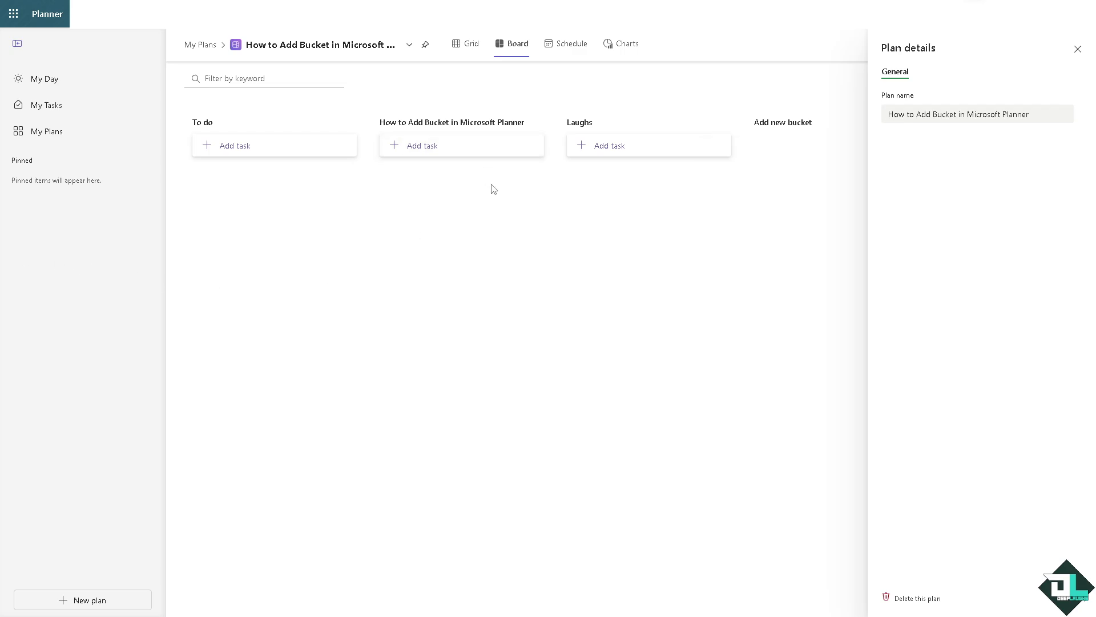
Delete the Laughs bucket and confirm the deletion
{"action": "left_click", "coordinate": [724, 124]}
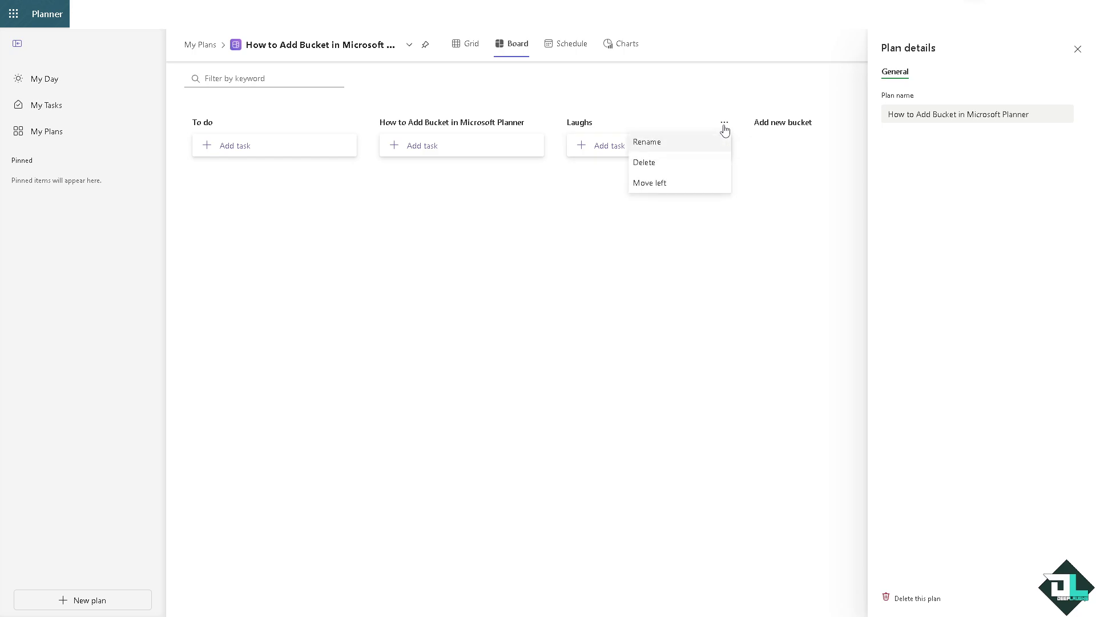
{"action": "left_click", "coordinate": [660, 167]}
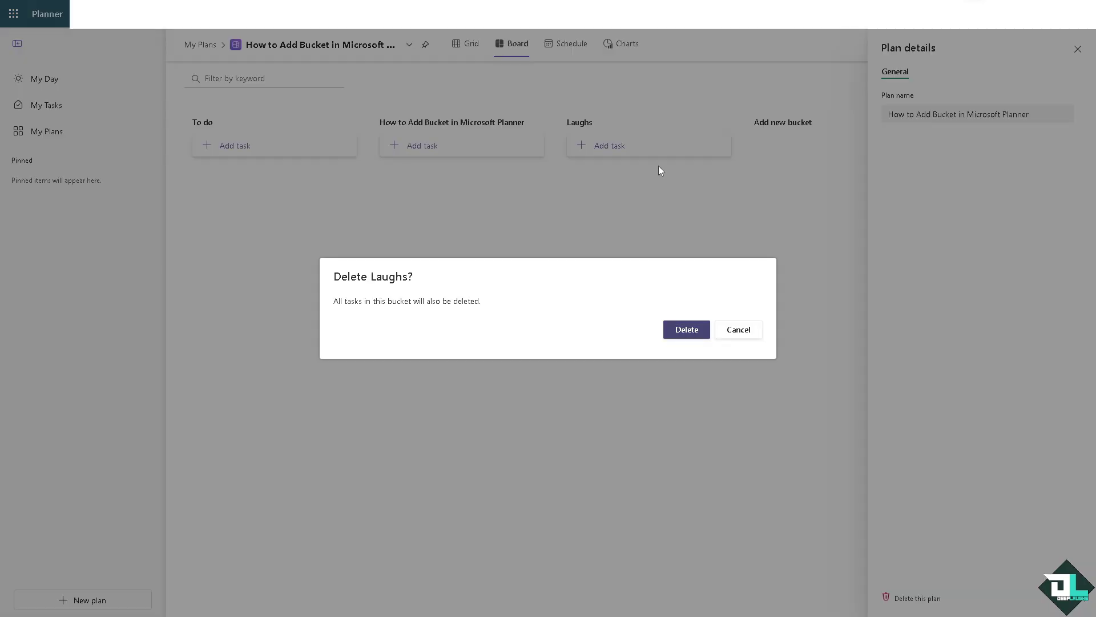
{"action": "left_click", "coordinate": [687, 330]}
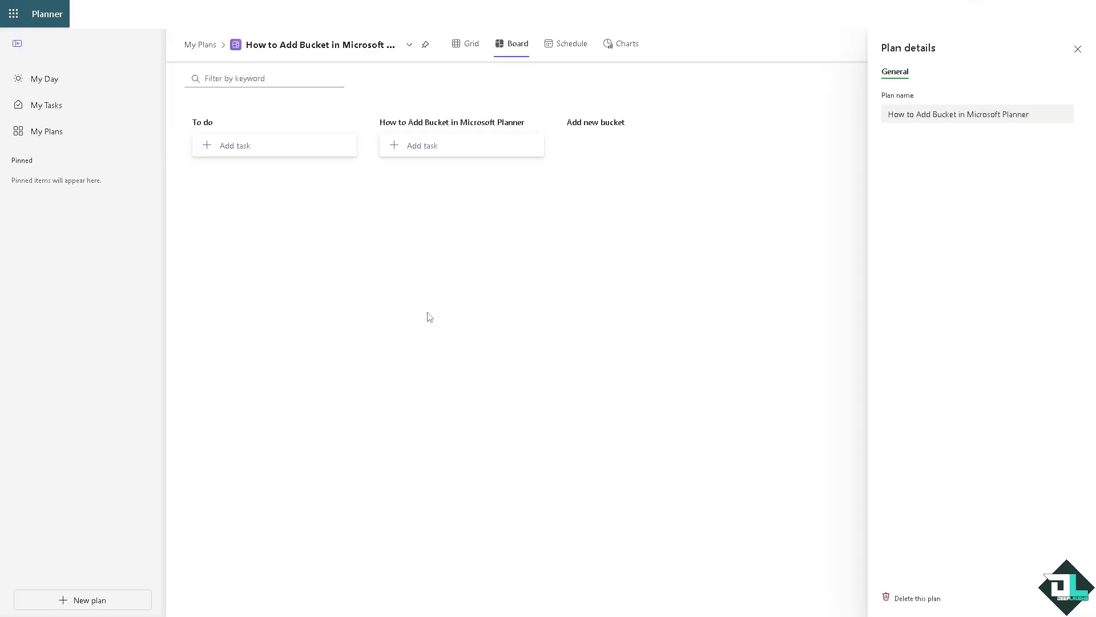